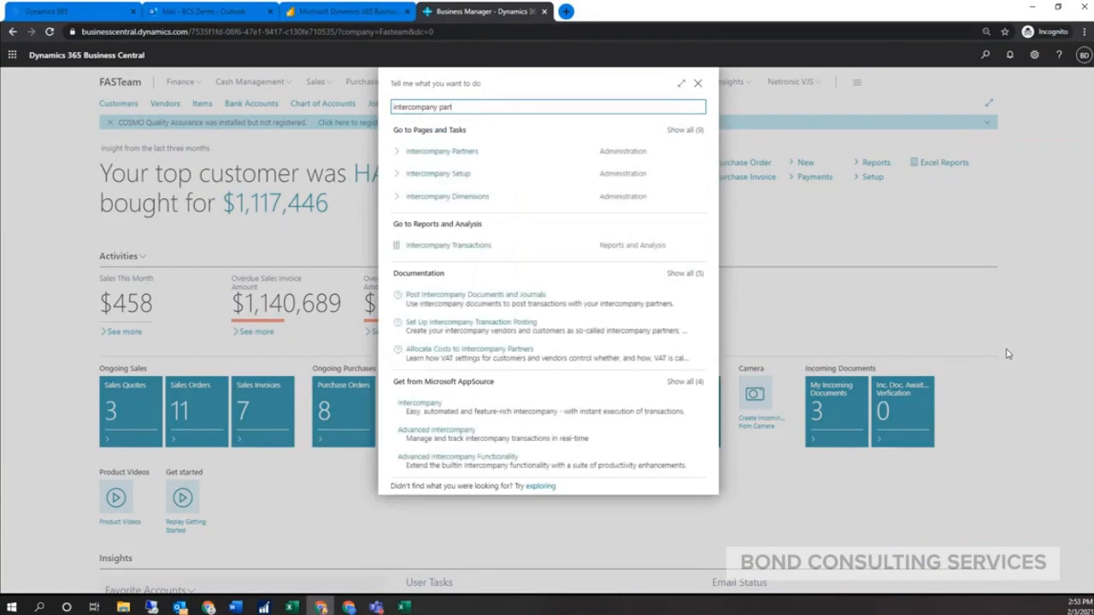
Step: Review the FT-MANUFACTURING intercompany partner card, including its transaction acceptance, sales and purchase settings, and return to the home page
left_click(420, 157)
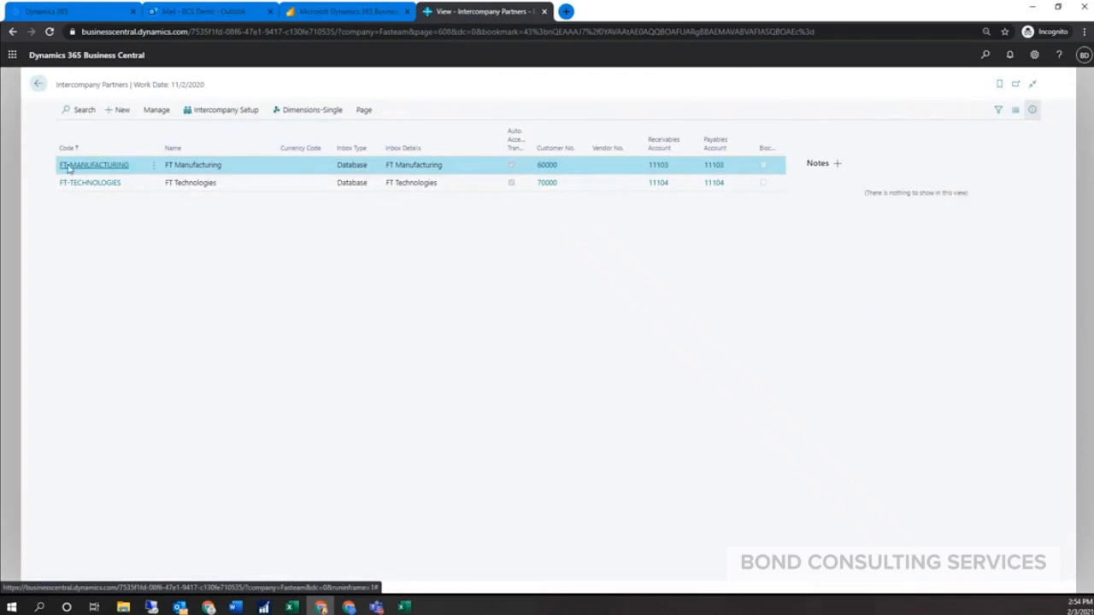
left_click(114, 168)
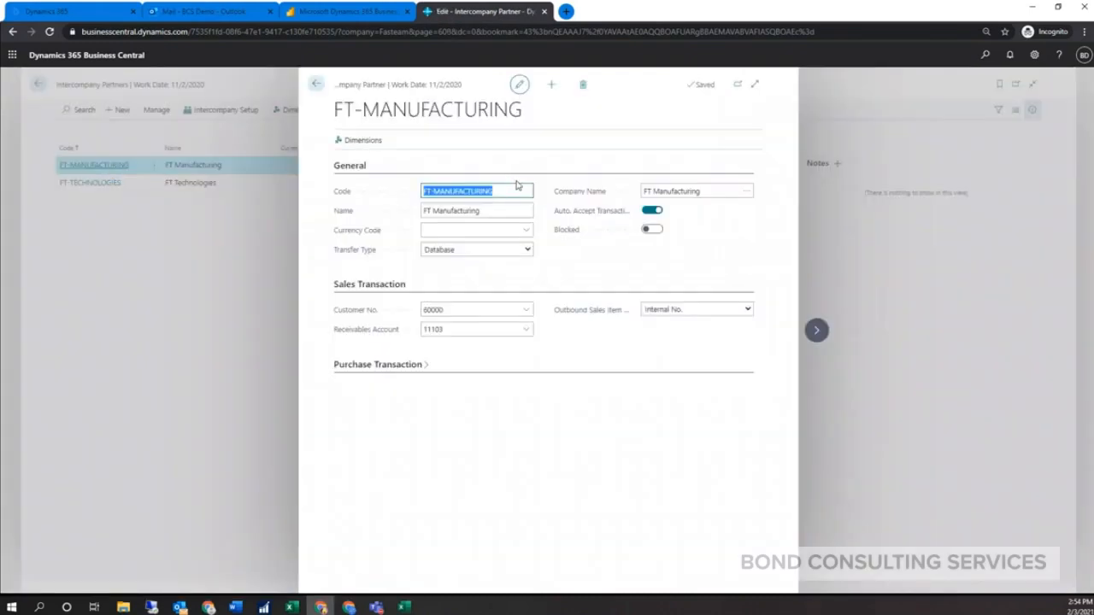
left_click(386, 368)
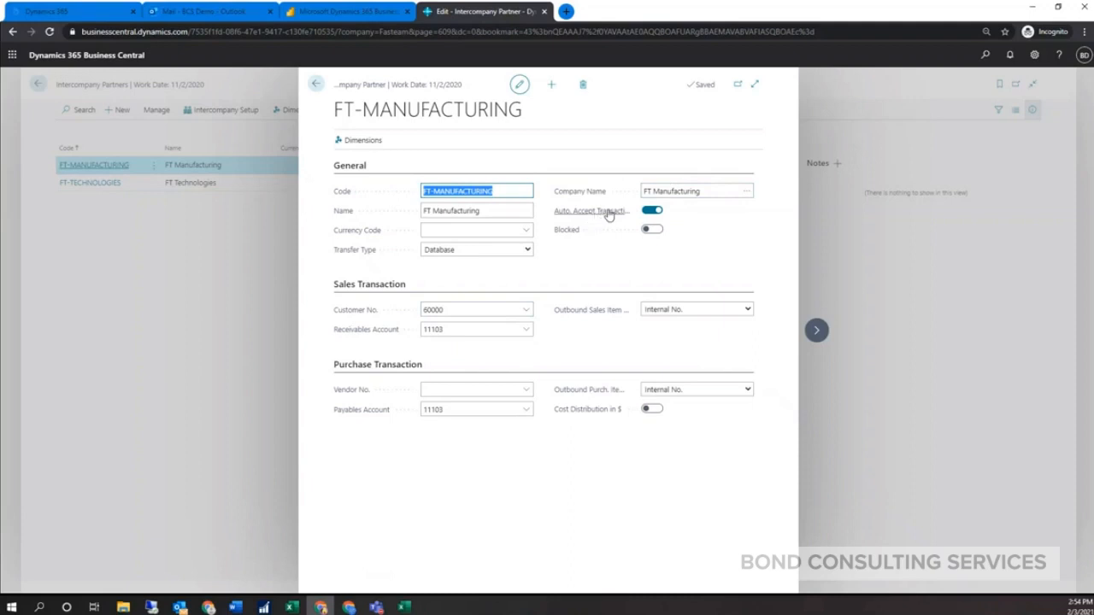
mouse_move(608, 215)
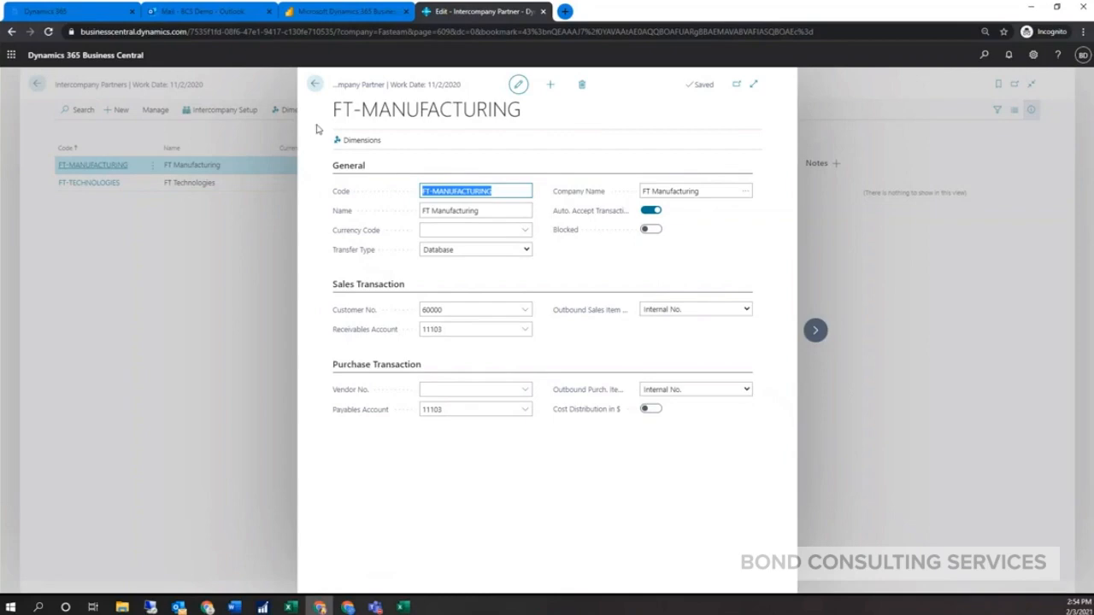
left_click(315, 85)
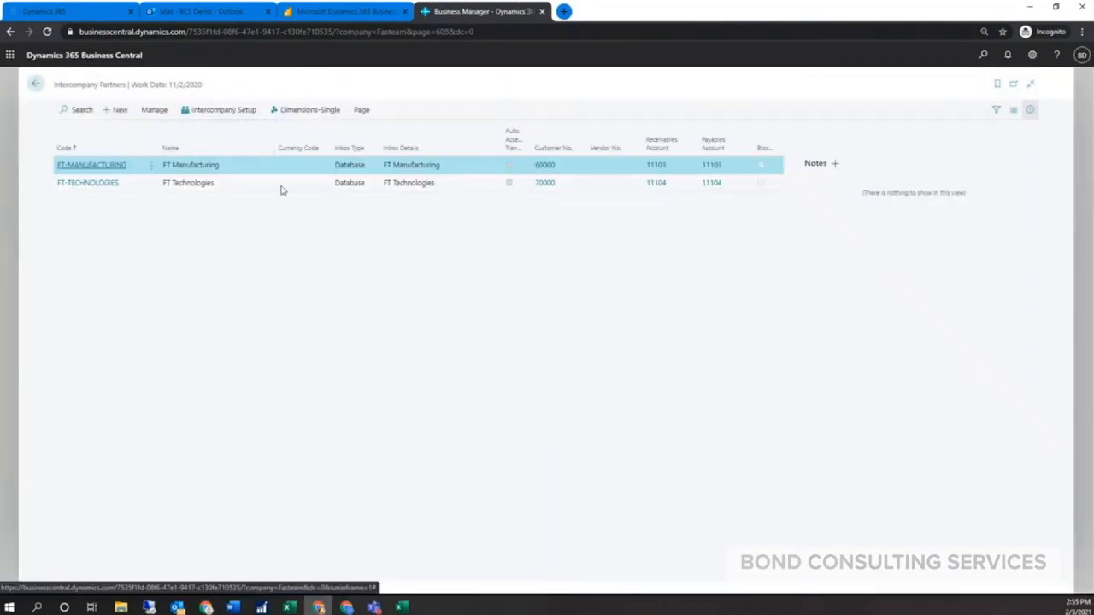
left_click(31, 85)
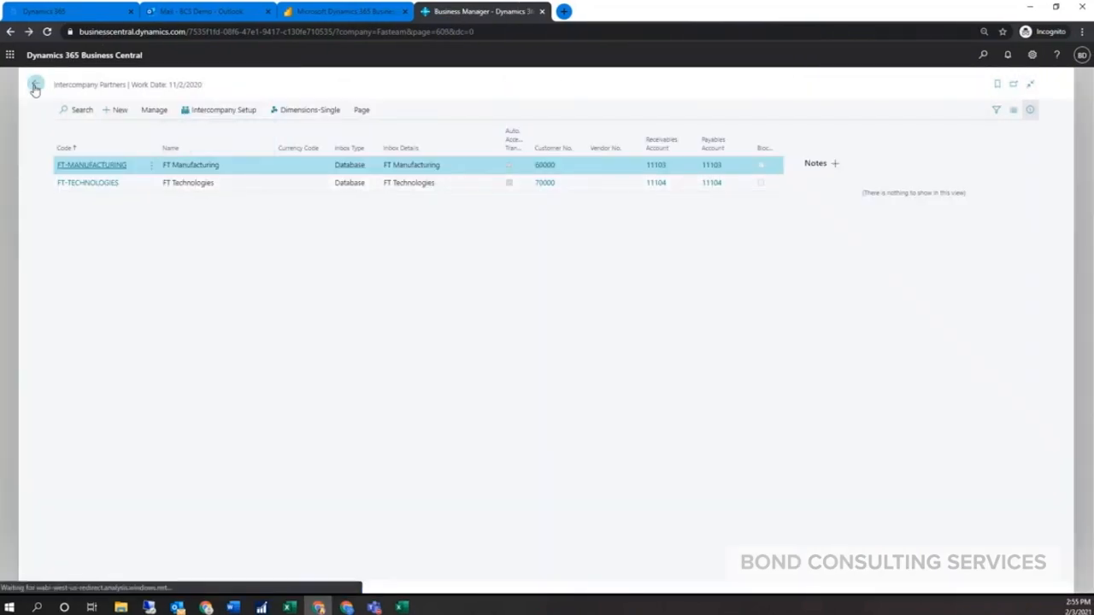
Step: Search for "interc gener" and open the Intercompany General Journal
left_click(981, 55)
type("interc gener")
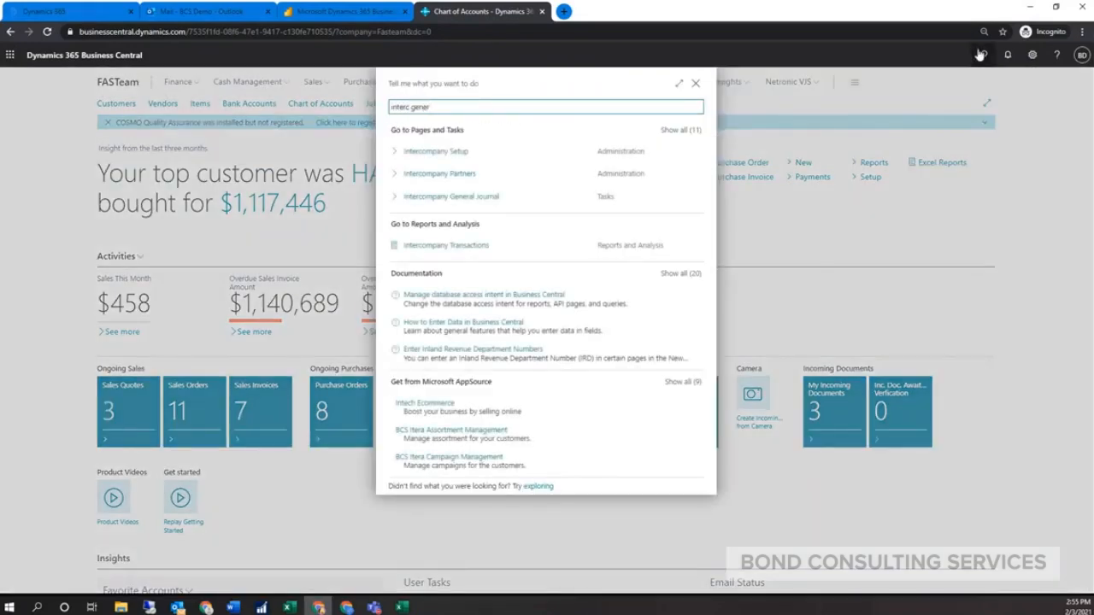
left_click(462, 153)
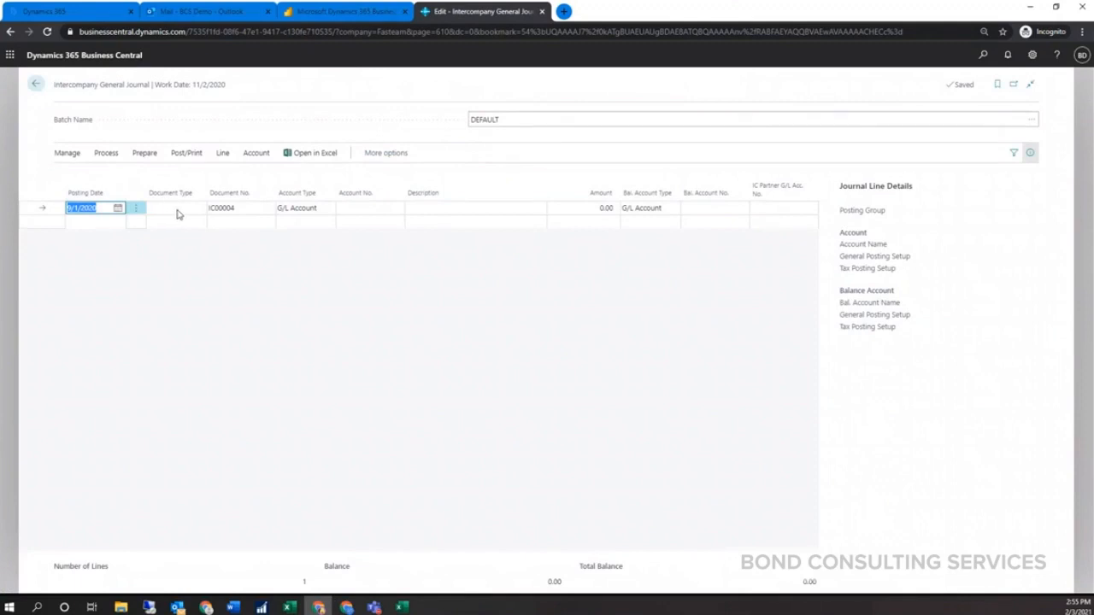
Step: Set the journal line's G/L account to 61500 Miscellaneous Expense with an amount of -10.00
left_click(360, 207)
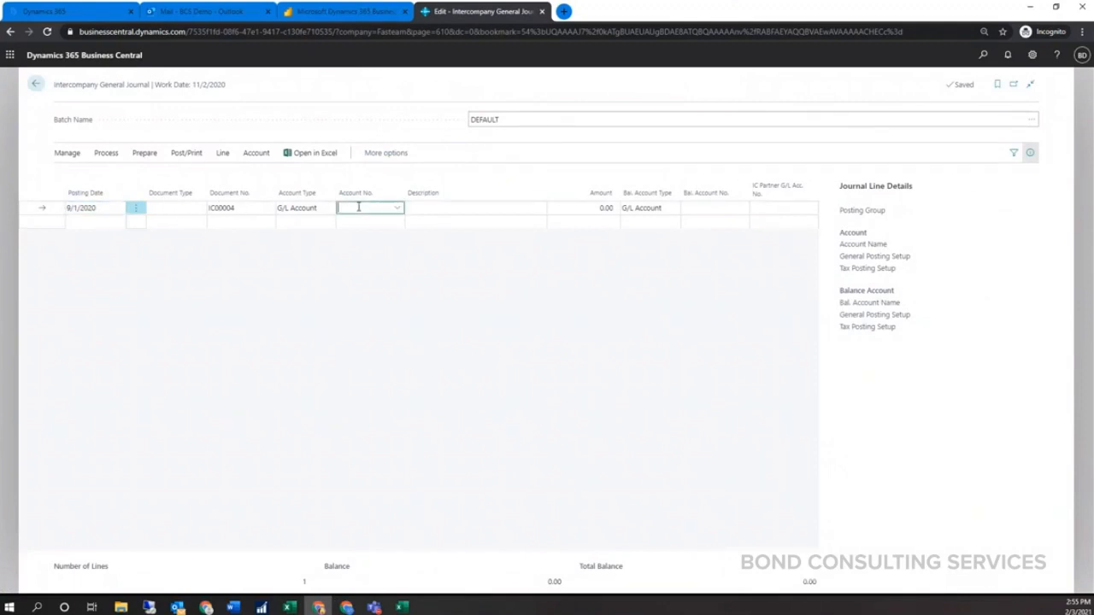
type("misc")
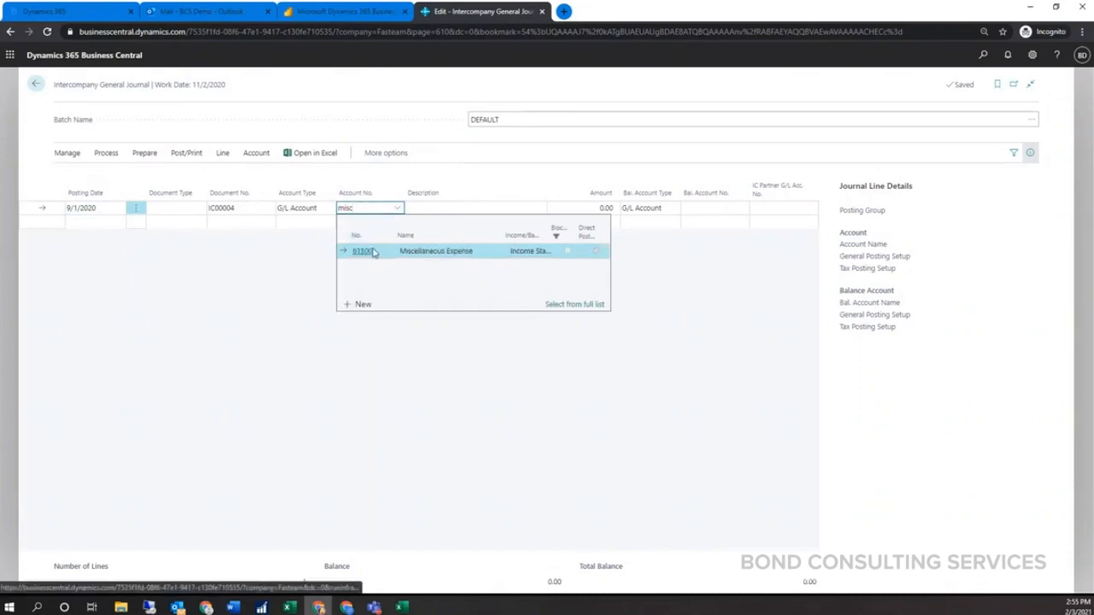
left_click(373, 252)
left_click(598, 208)
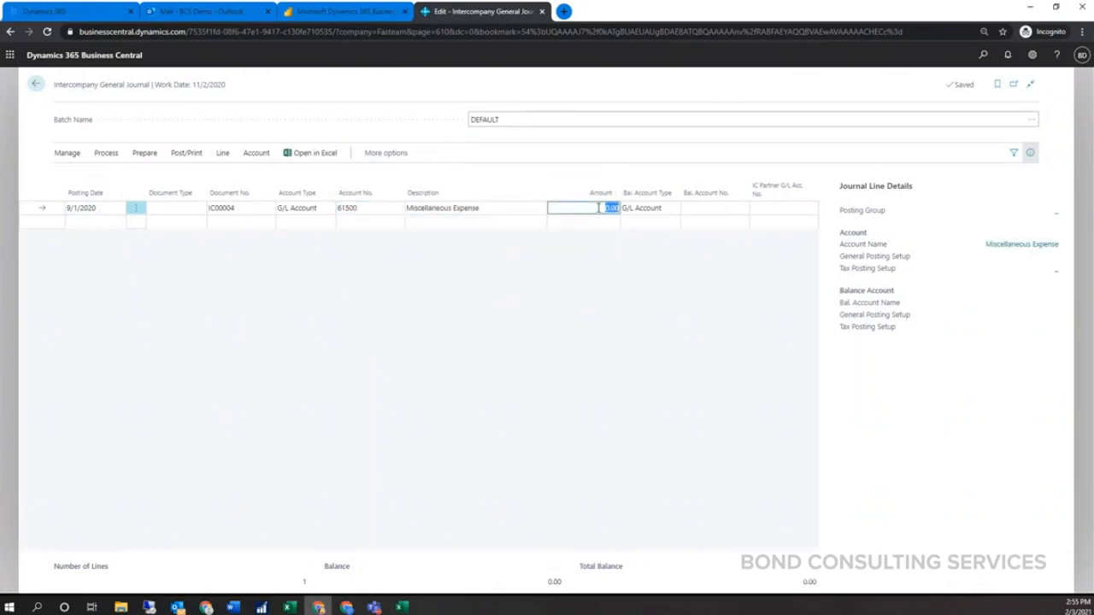
key("Tab")
Step: Set the line's balancing account type to IC Partner and its balancing account to FT-MANUFACTURING
left_click(654, 209)
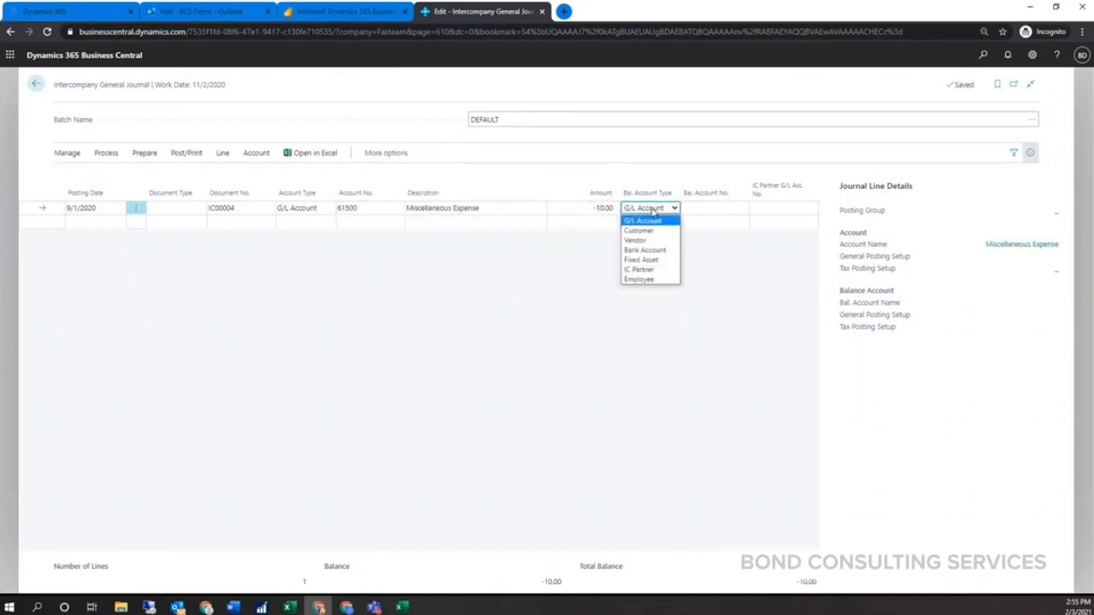
left_click(657, 269)
left_click(704, 209)
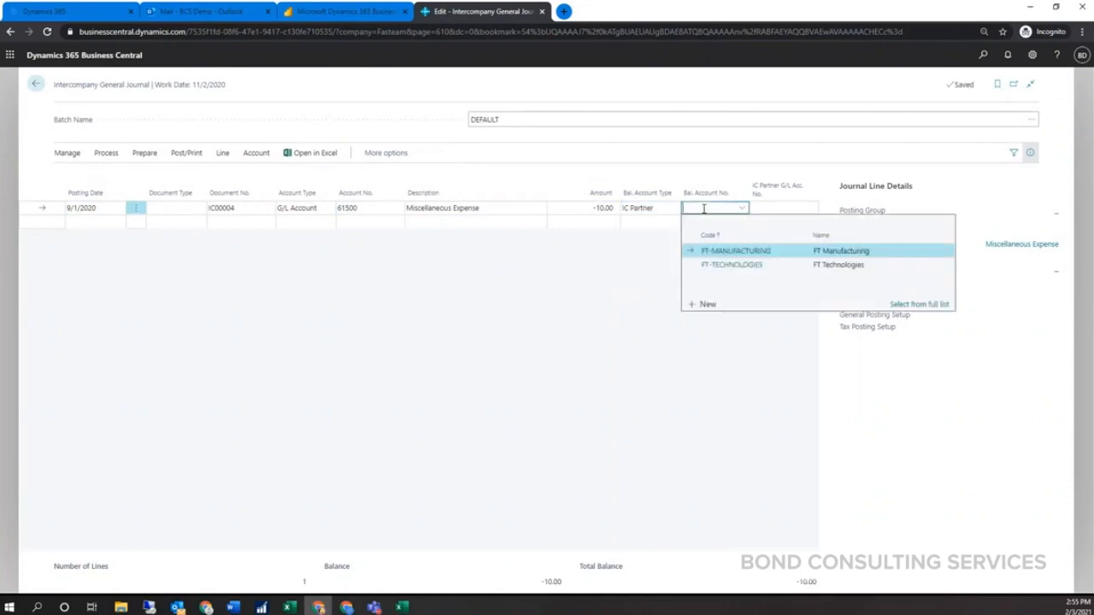
left_click(728, 251)
Step: Set the journal line's IC partner G/L account number to 61500
left_click(786, 207)
left_click(811, 208)
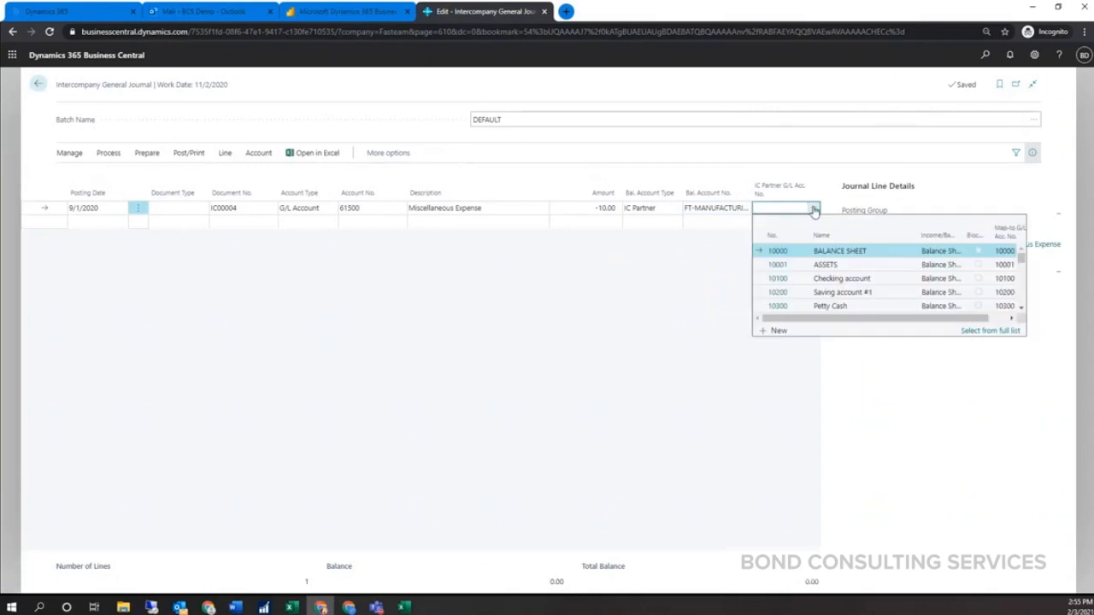
scroll(855, 286, "down", 3)
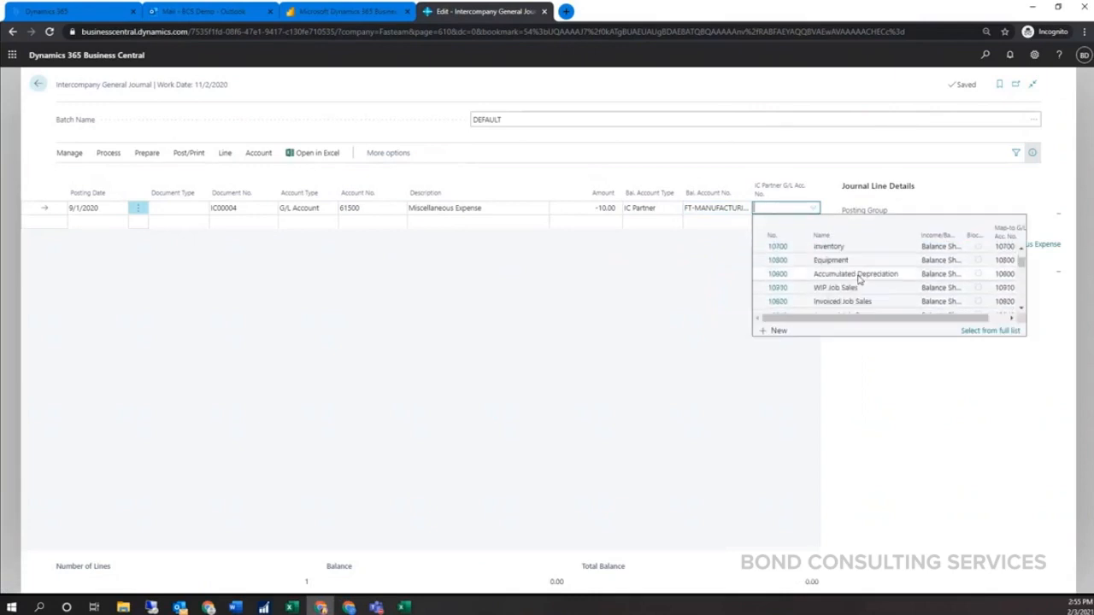
scroll(859, 289, "down", 3)
scroll(860, 289, "down", 5)
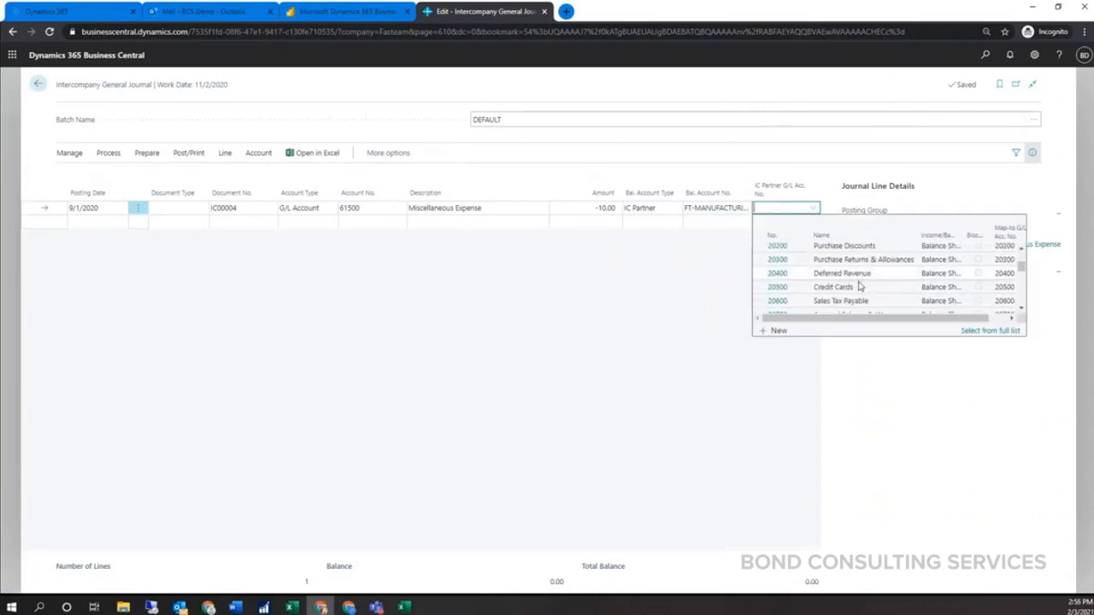
scroll(859, 287, "down", 6)
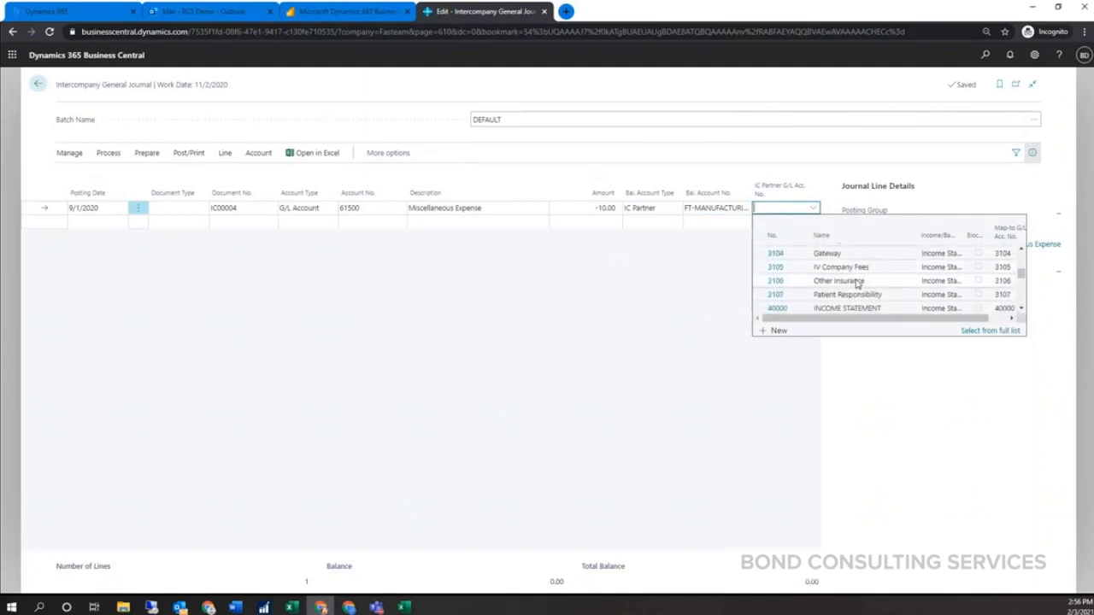
scroll(855, 283, "down", 6)
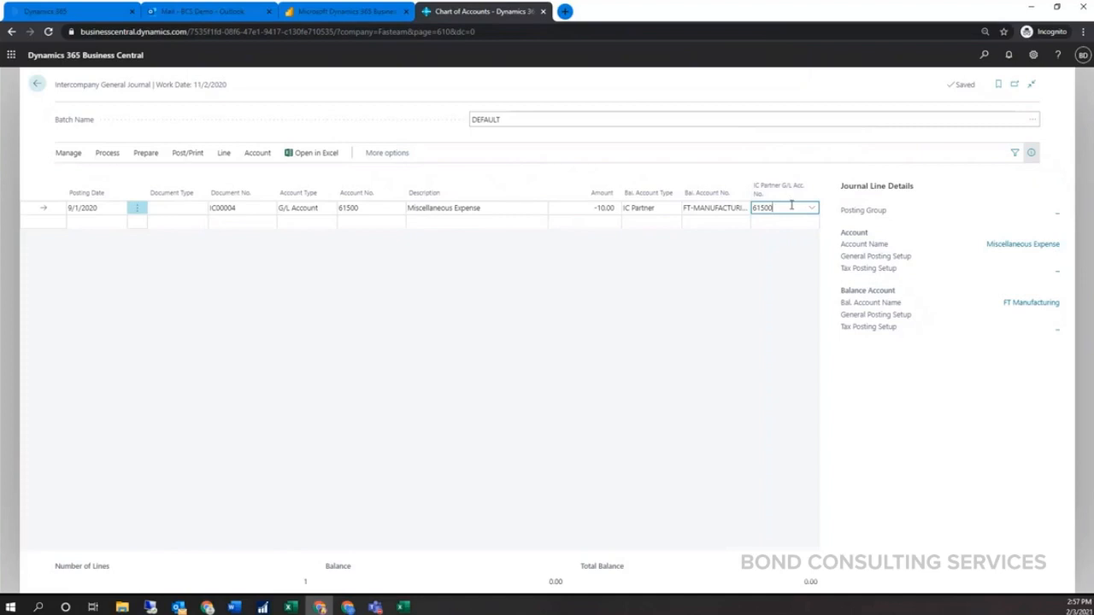
Step: Post the intercompany journal line and return to the home page
left_click(187, 152)
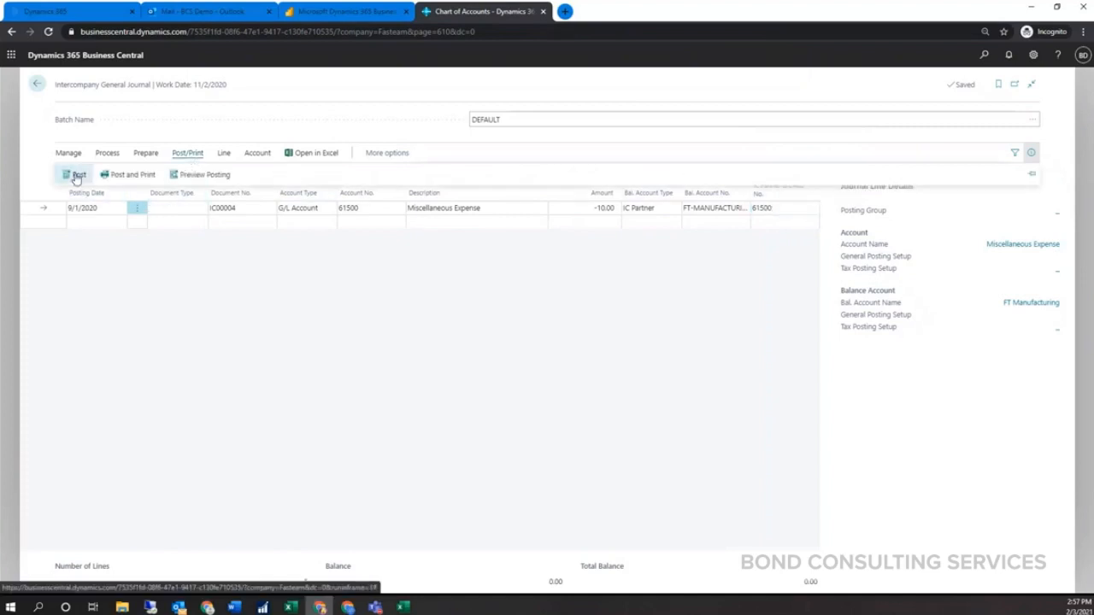
left_click(86, 178)
left_click(596, 355)
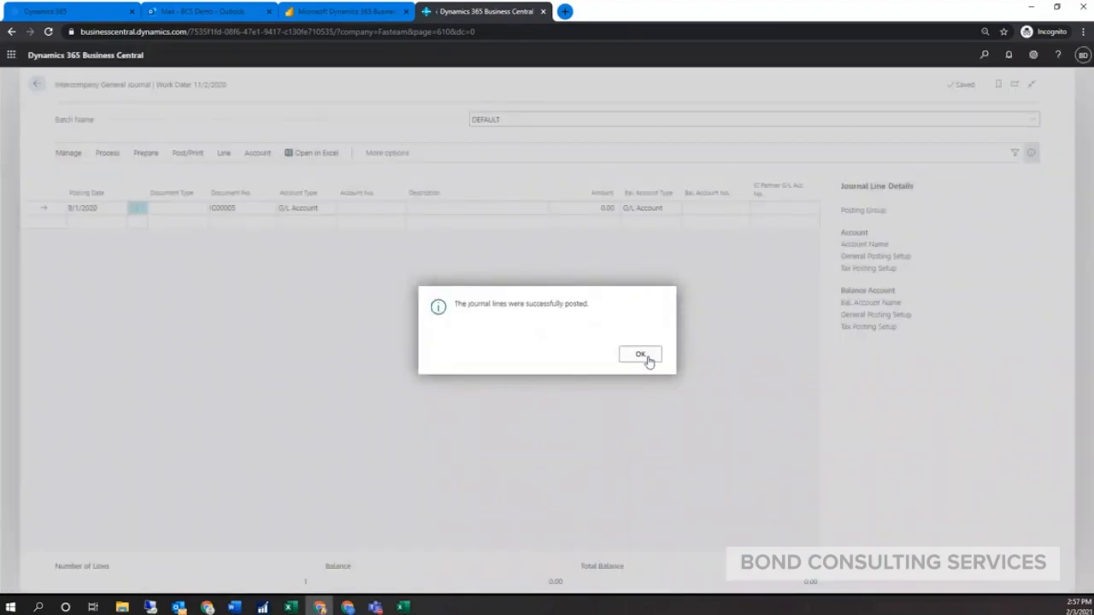
left_click(642, 356)
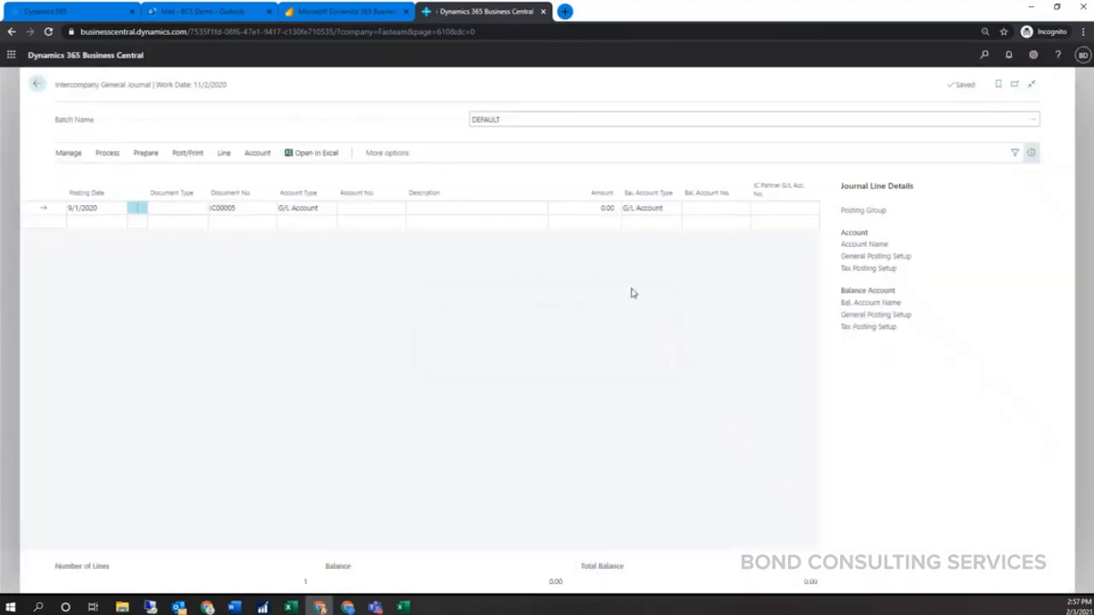
left_click(36, 85)
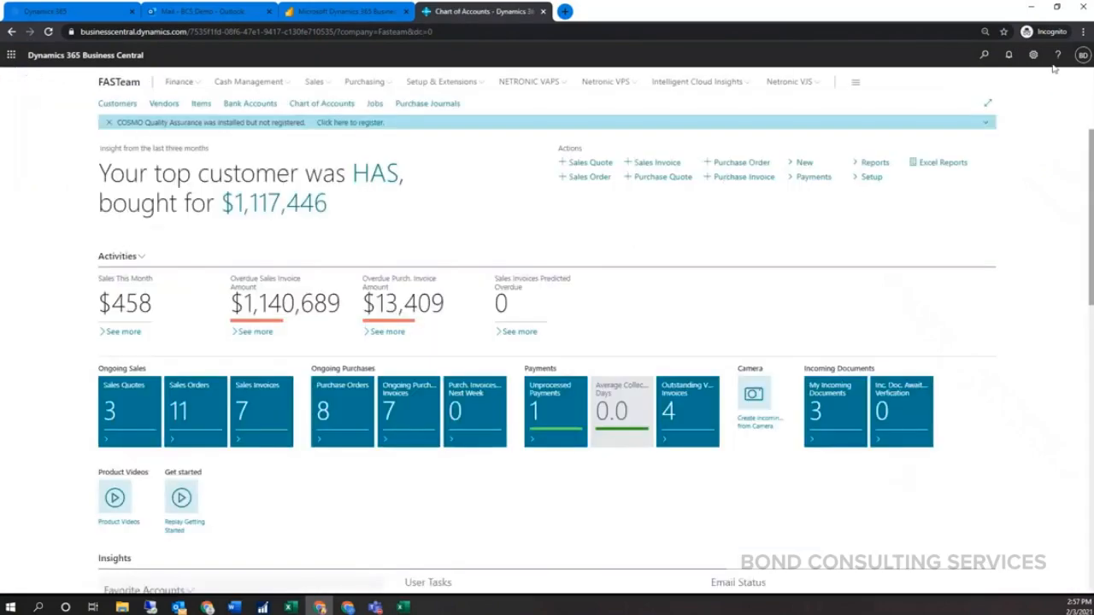
Step: Switch the active company to FT Manufacturing in the user settings
left_click(1033, 55)
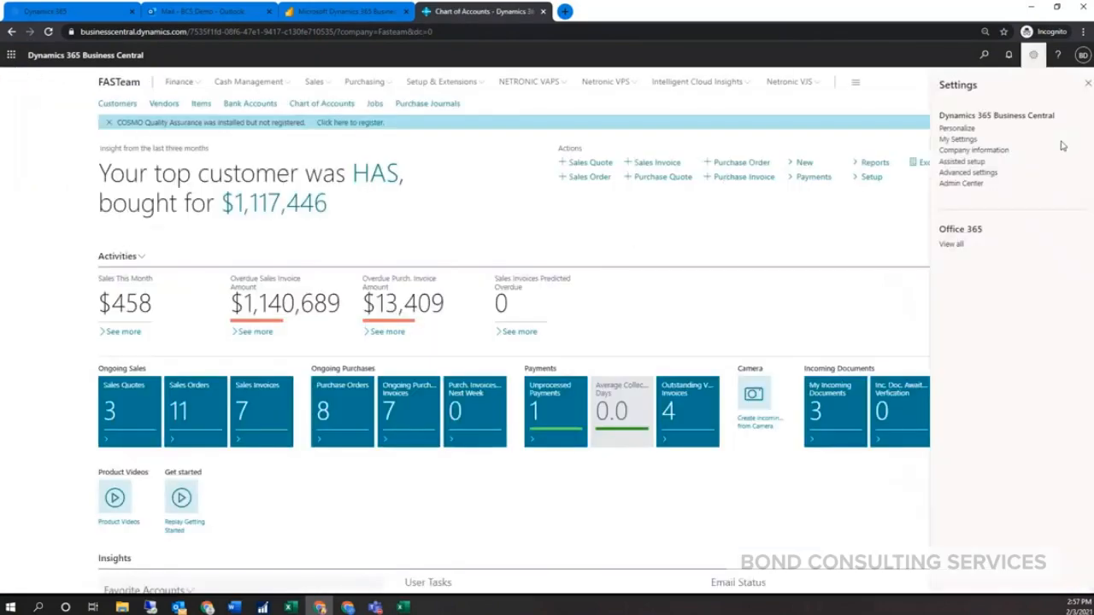
left_click(958, 139)
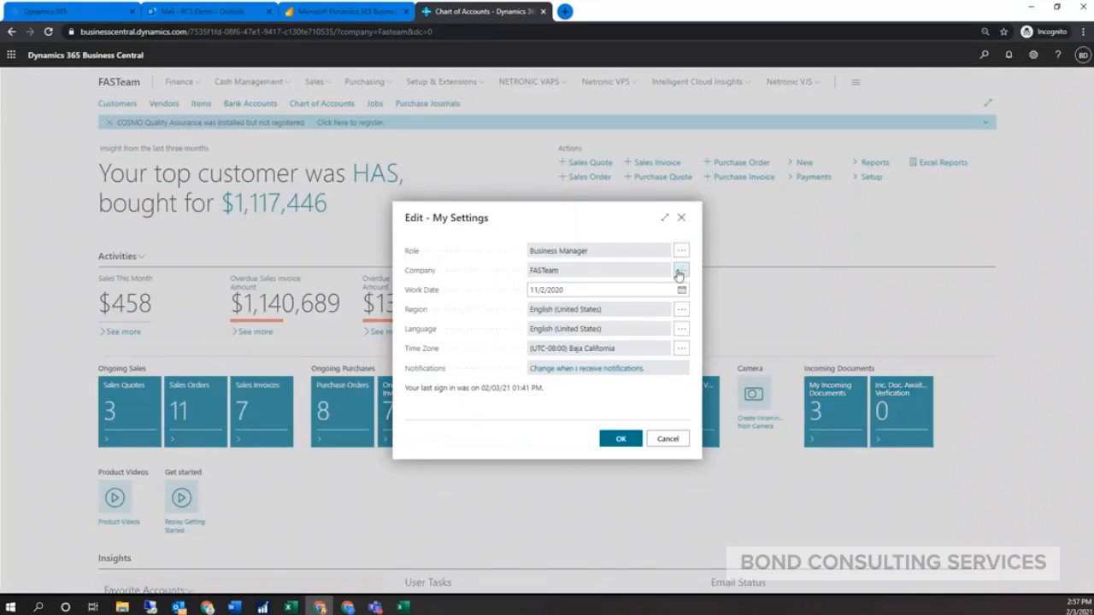
left_click(681, 271)
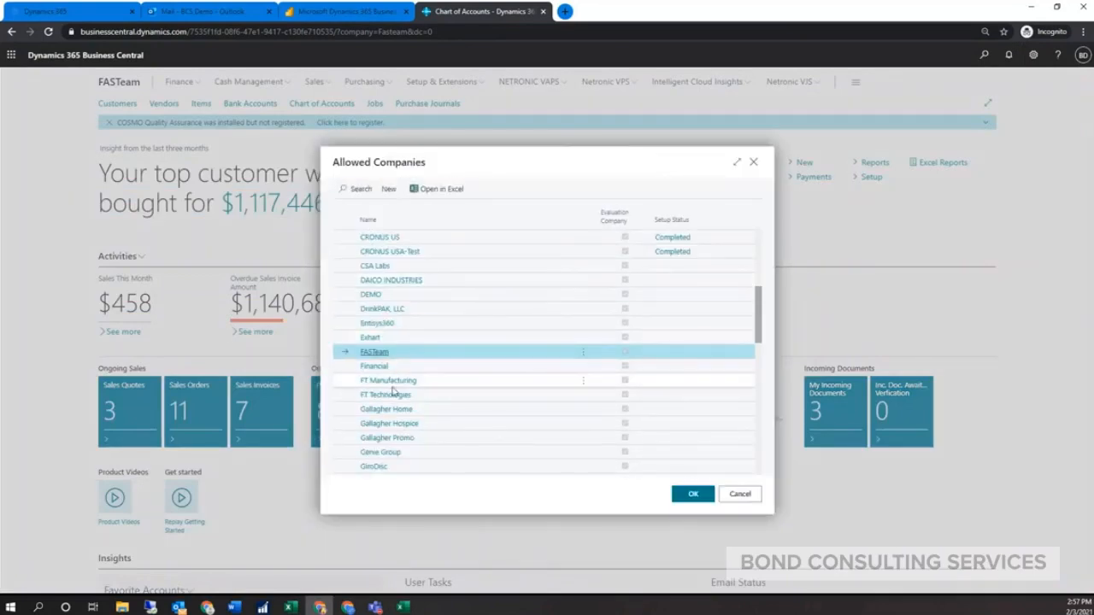
left_click(388, 380)
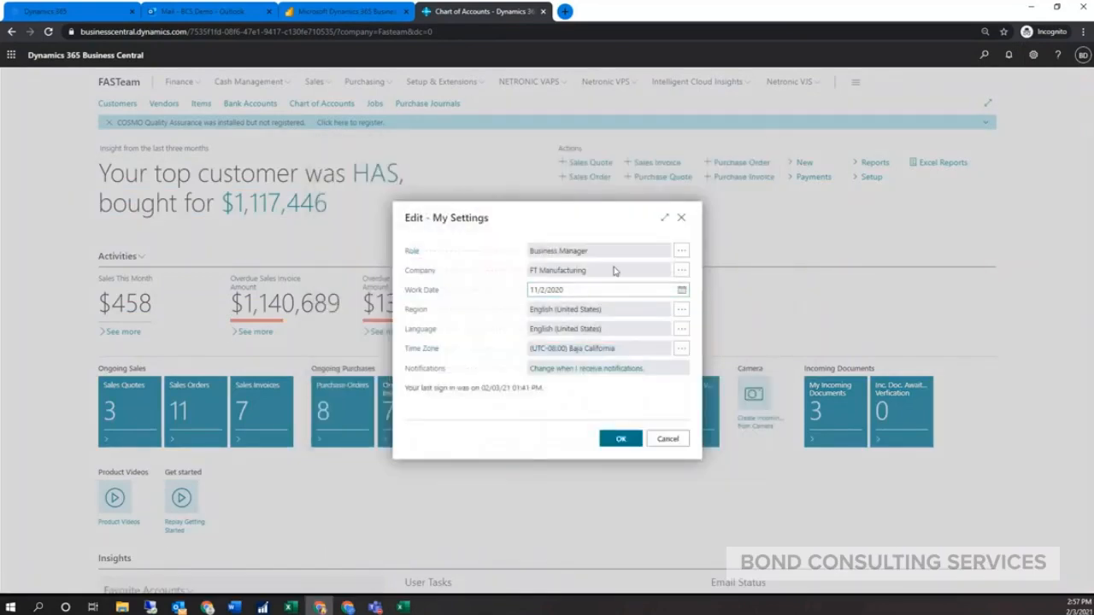
left_click(620, 440)
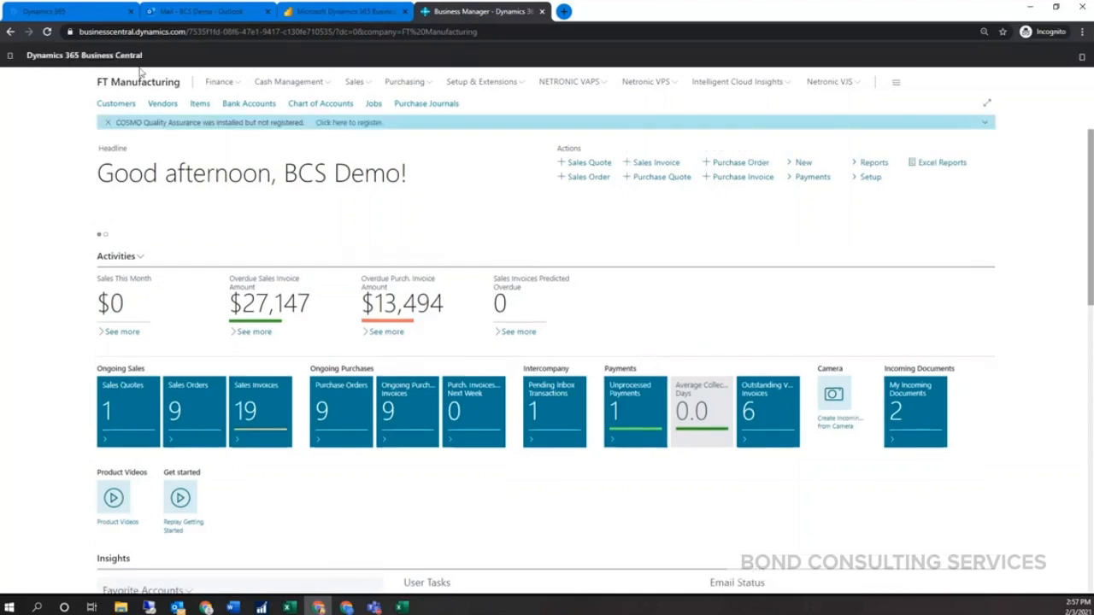
Step: Dismiss the COSMO notification and open the Intercompany Inbox Transactions page in full width
left_click(107, 123)
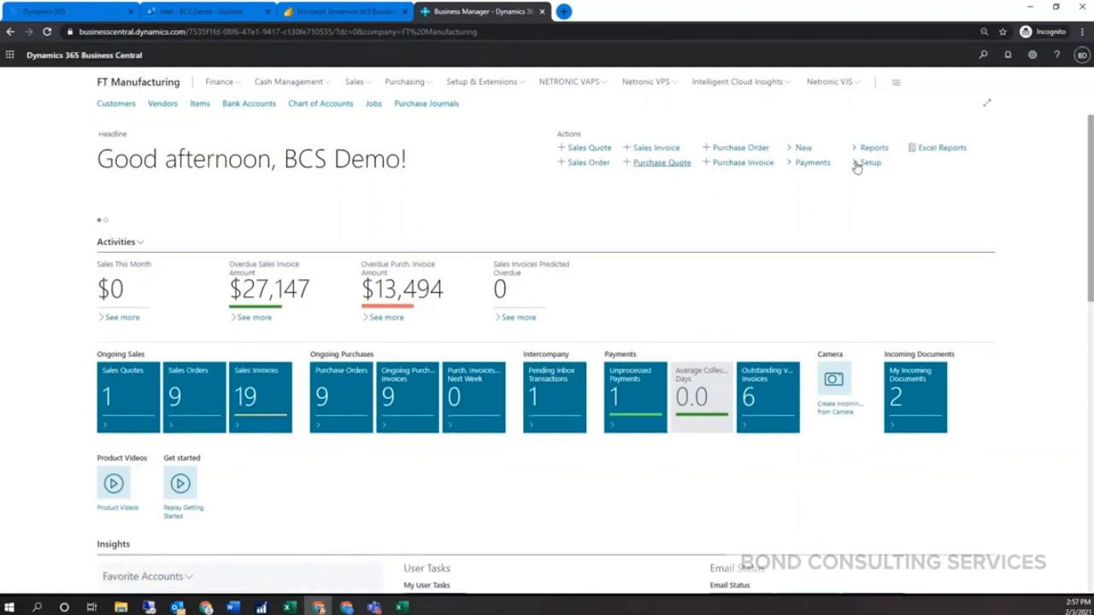
left_click(984, 55)
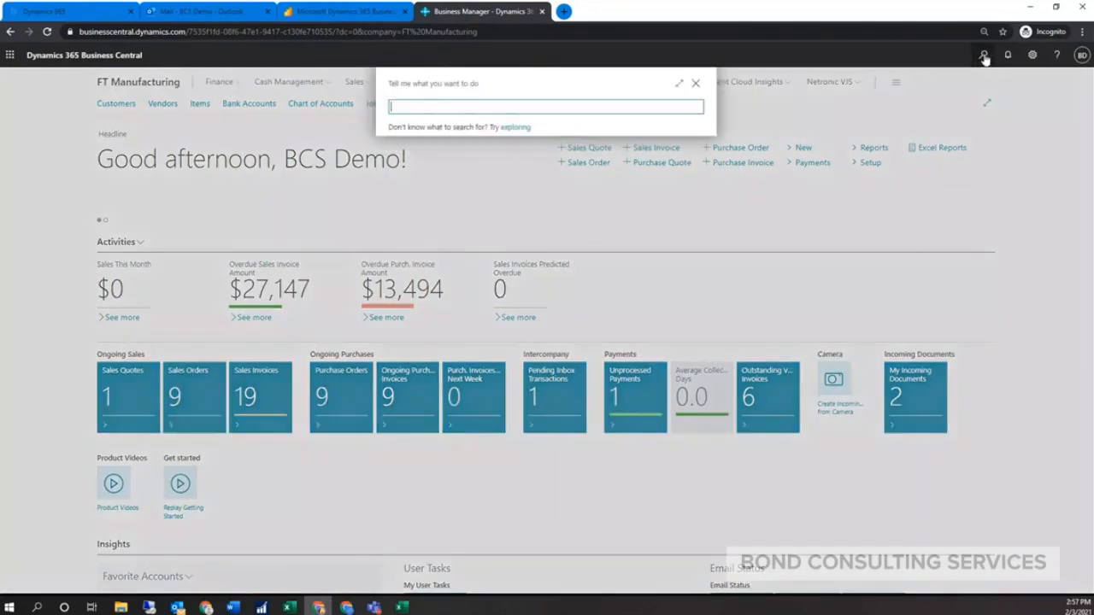
type("interc inb")
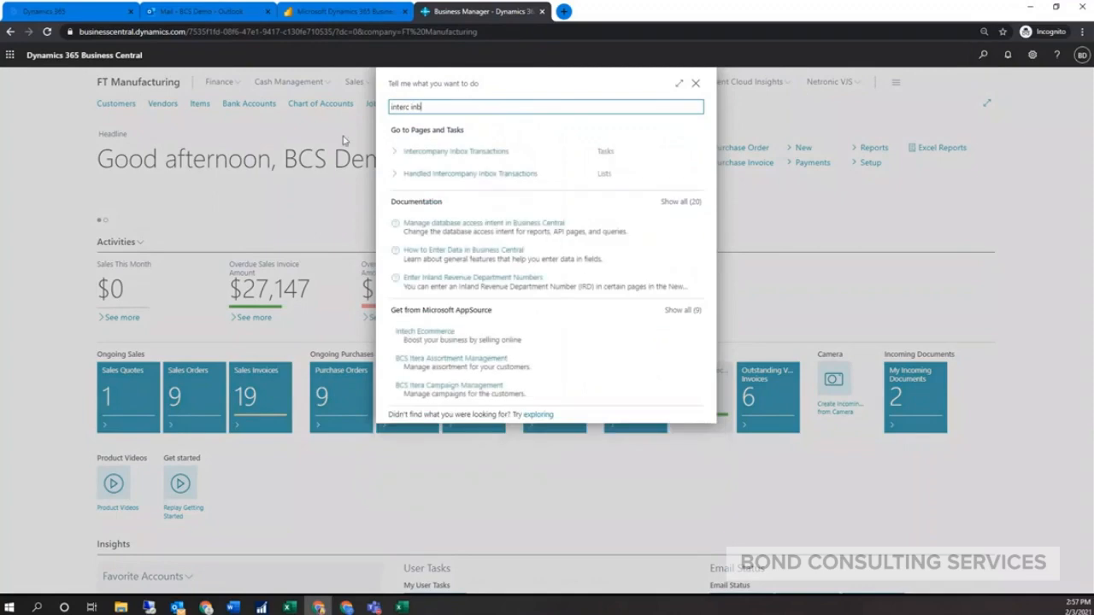
left_click(432, 151)
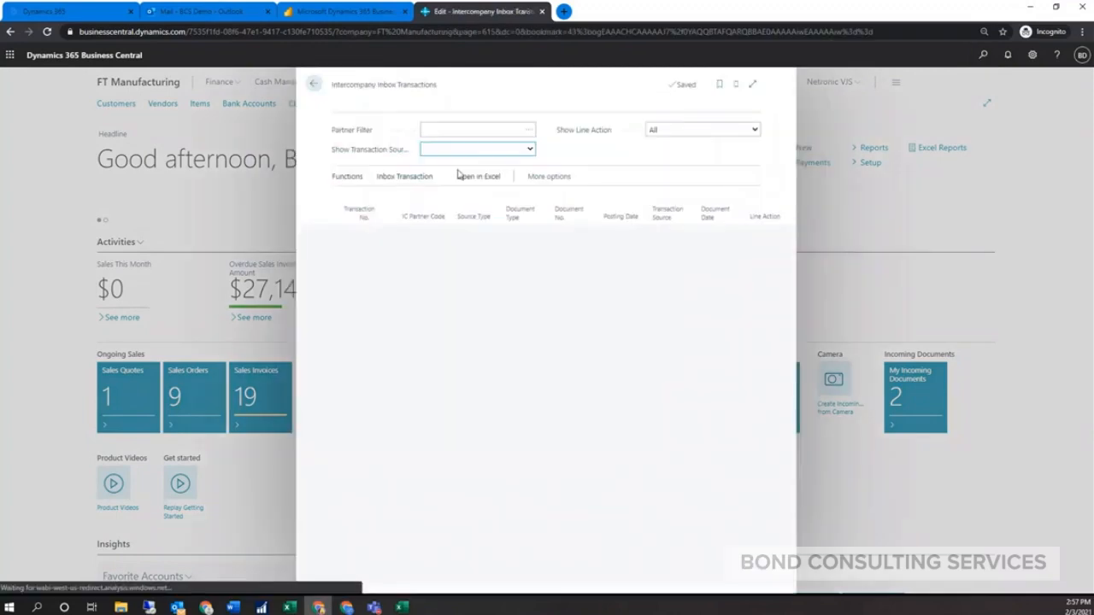
left_click(752, 84)
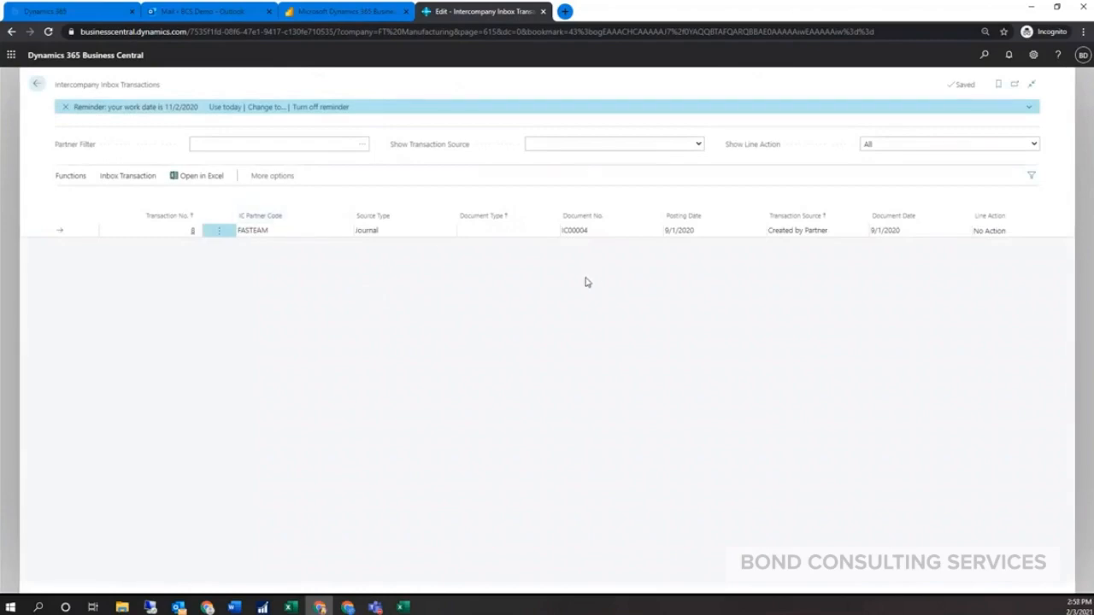
Step: Open the details of inbox transaction IC00004 from FASTEAM and examine the accounts on its journal lines
left_click(69, 177)
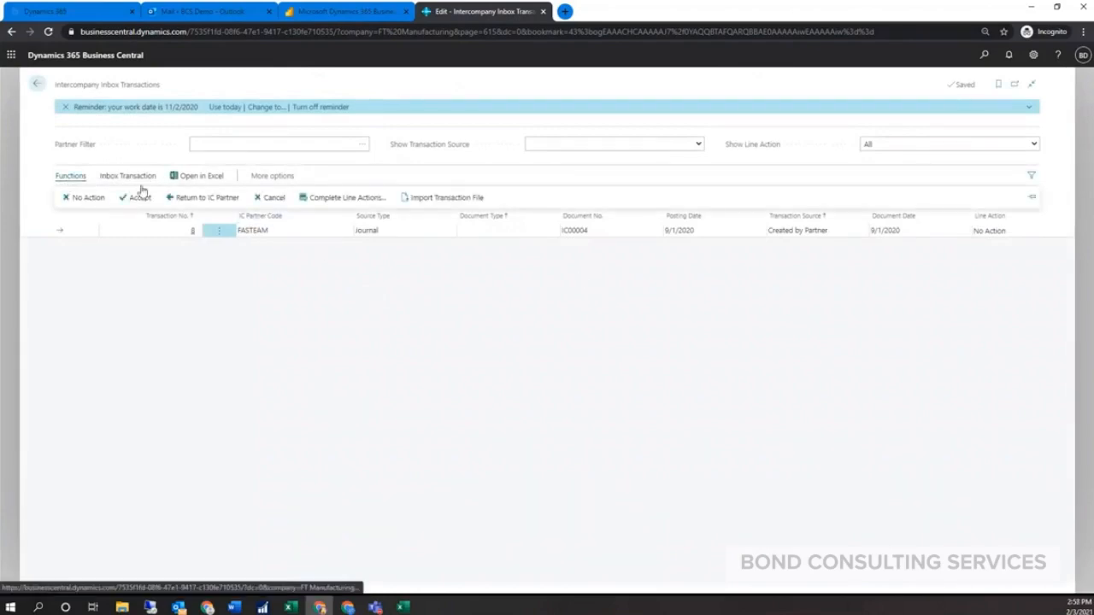
left_click(127, 177)
left_click(83, 198)
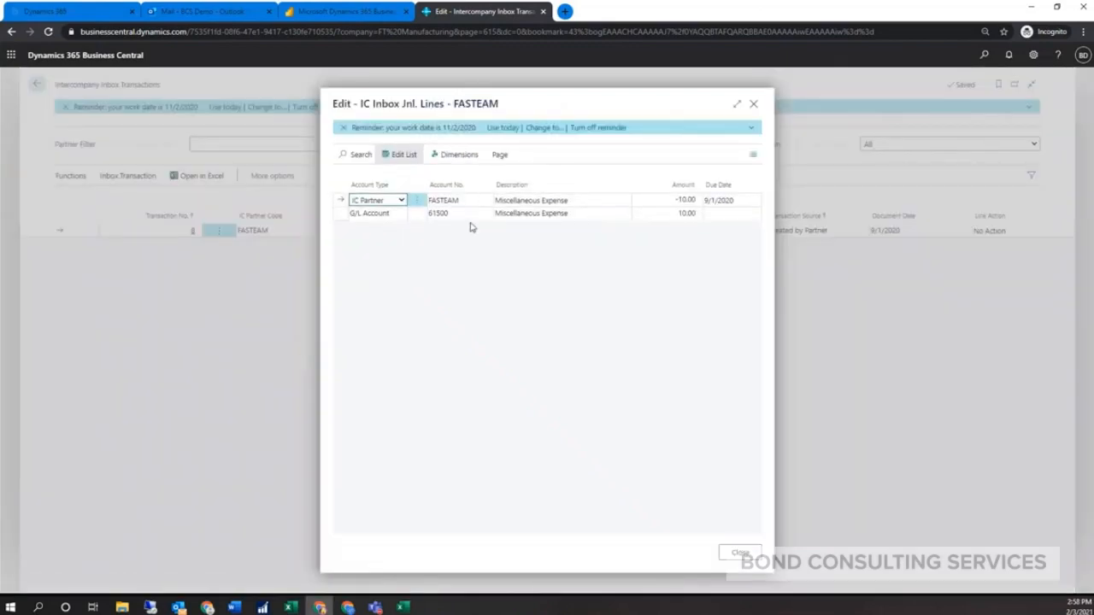
left_click(438, 200)
left_click(446, 215)
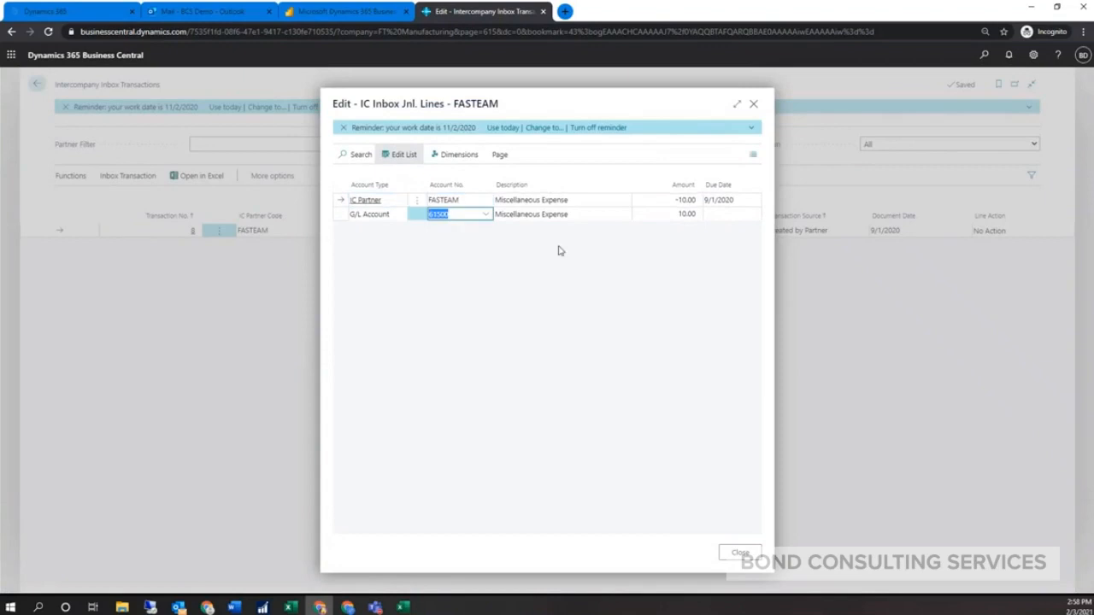
Step: Close the journal line details and accept the FASTEAM inbox transaction using the INTERCOMP journal template and DEFAULT batch
left_click(595, 300)
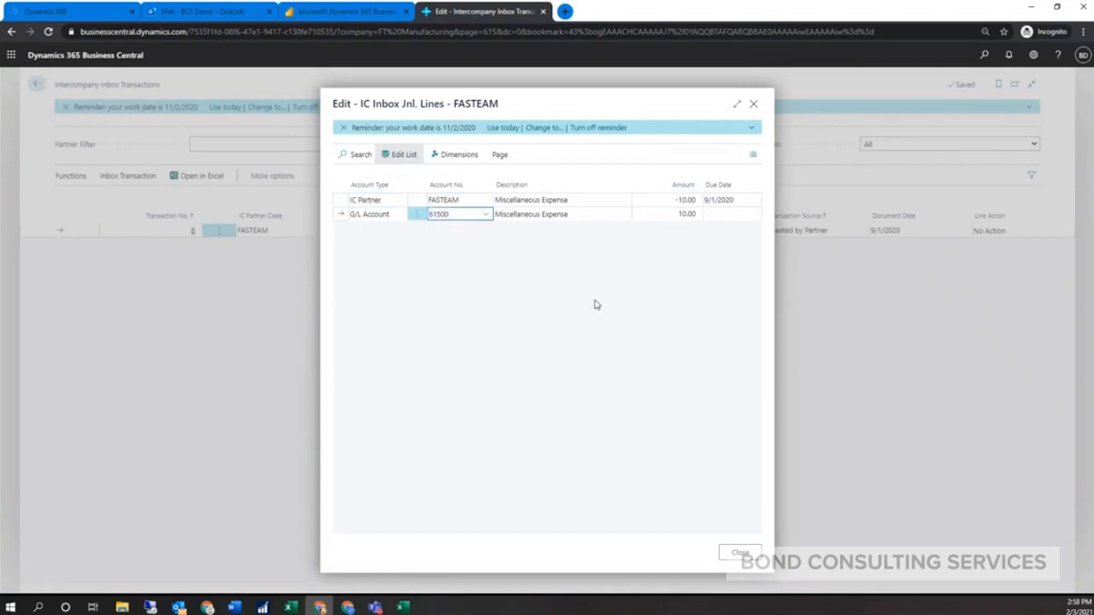
left_click(737, 554)
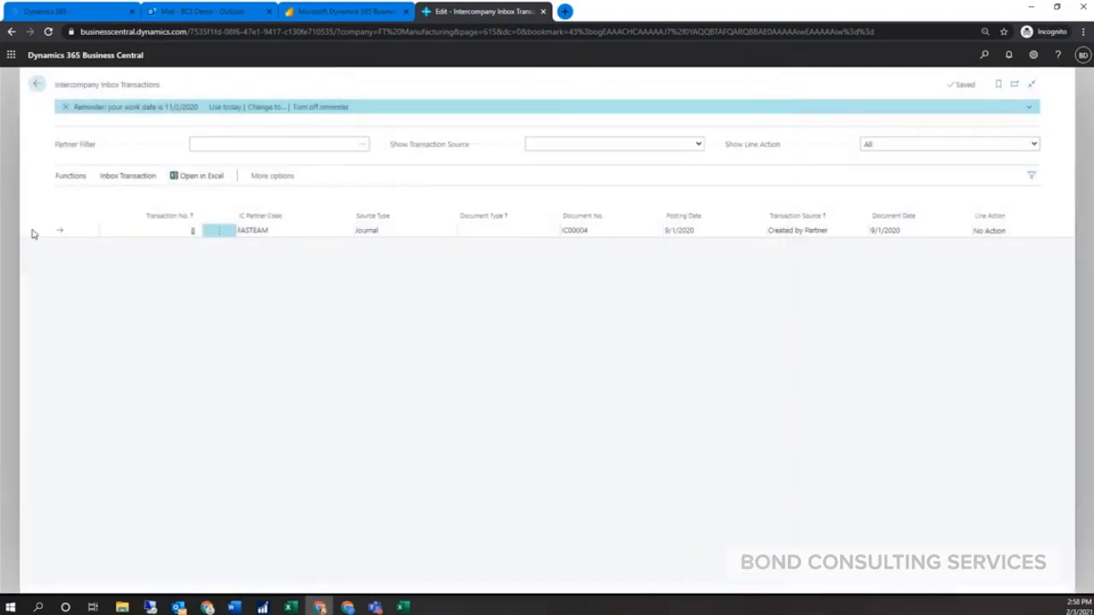
left_click(65, 180)
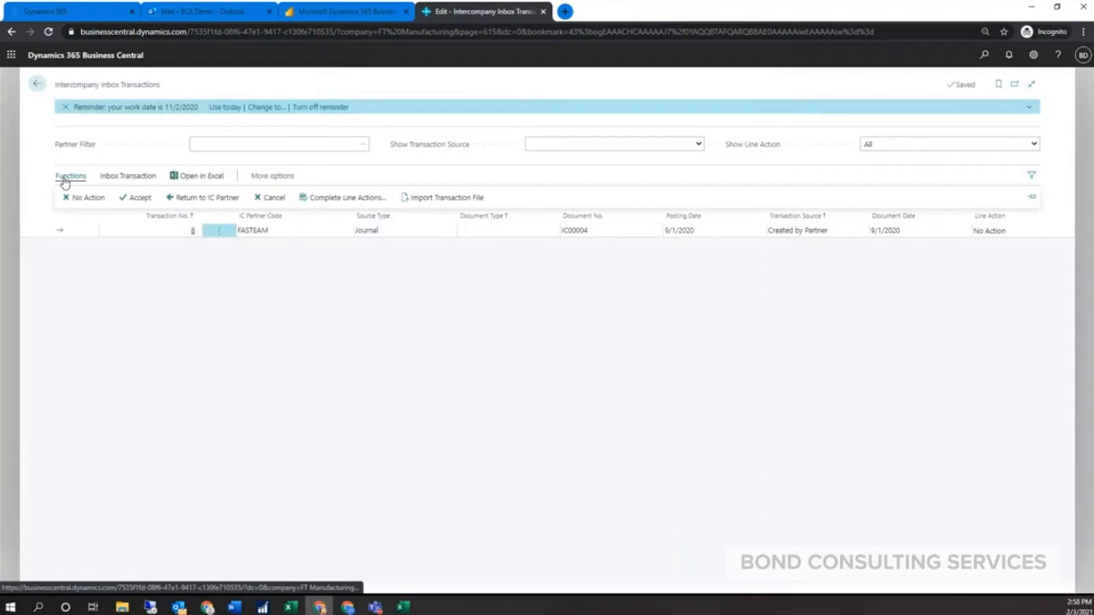
left_click(135, 197)
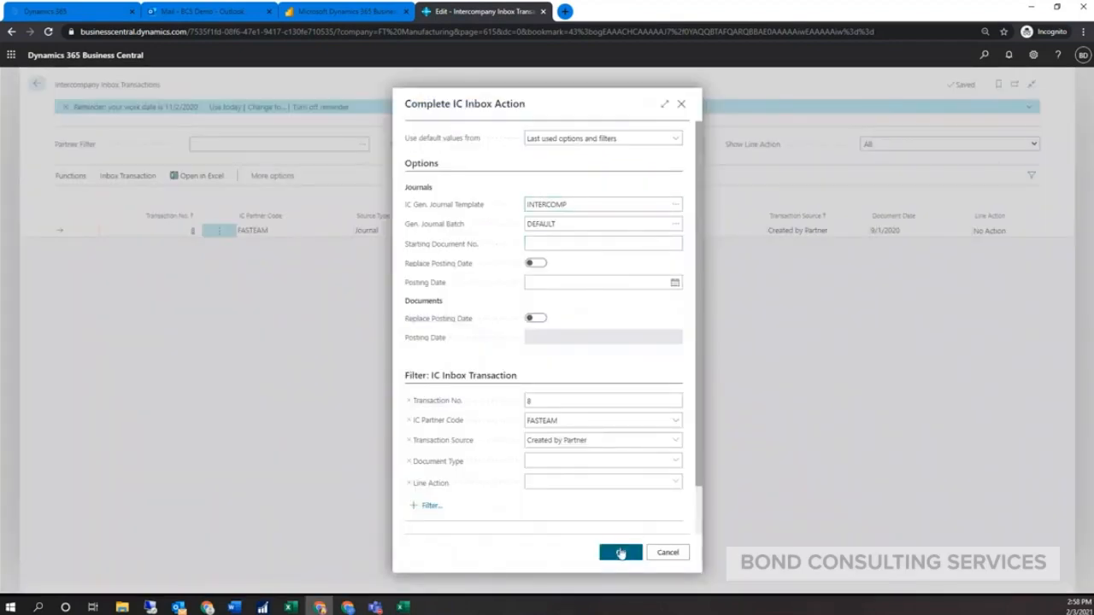
left_click(621, 552)
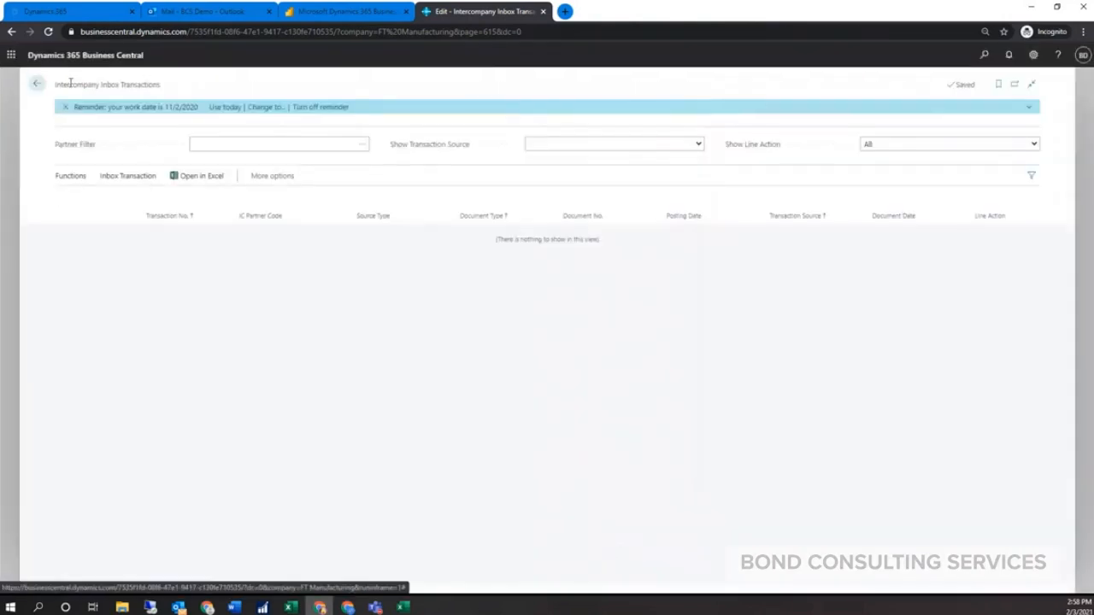
Step: Examine the transferred lines and posting options in the Intercompany General Journal's DEFAULT batch and return to the home page
left_click(36, 83)
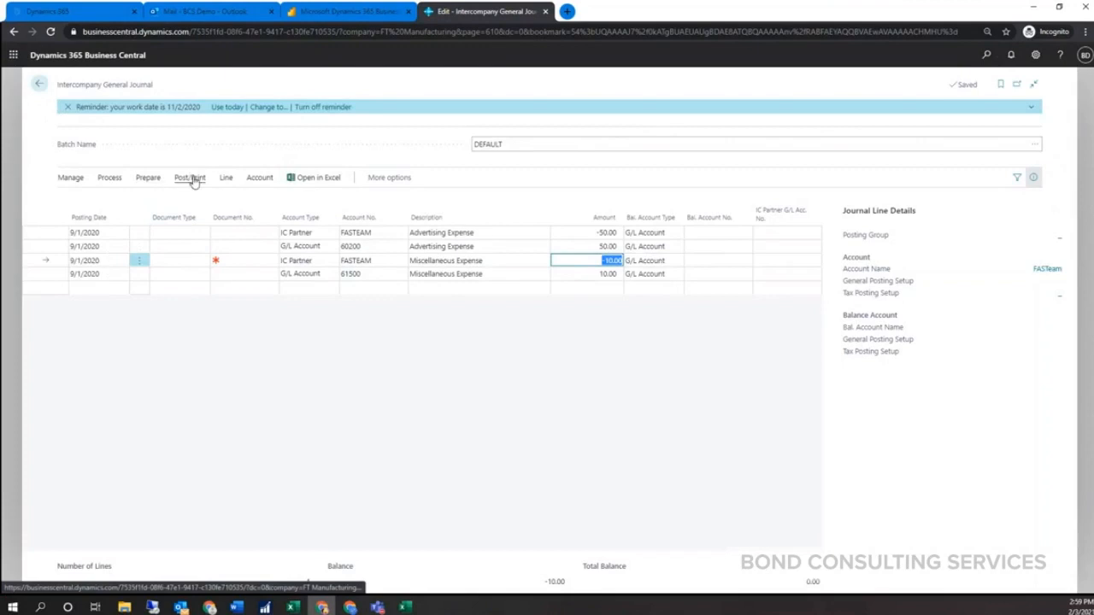
left_click(191, 180)
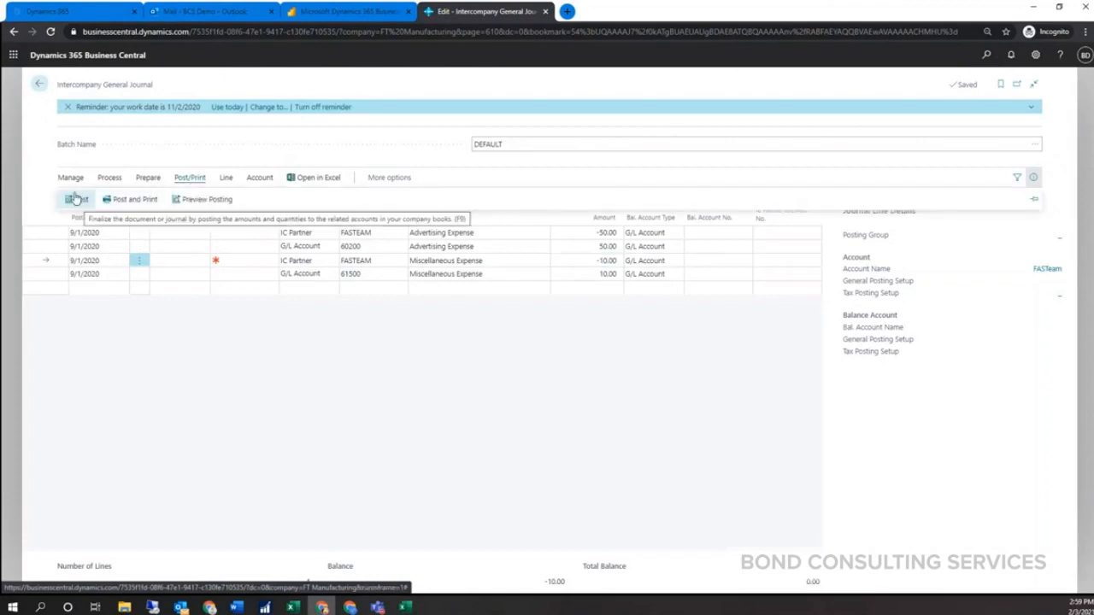
left_click(39, 84)
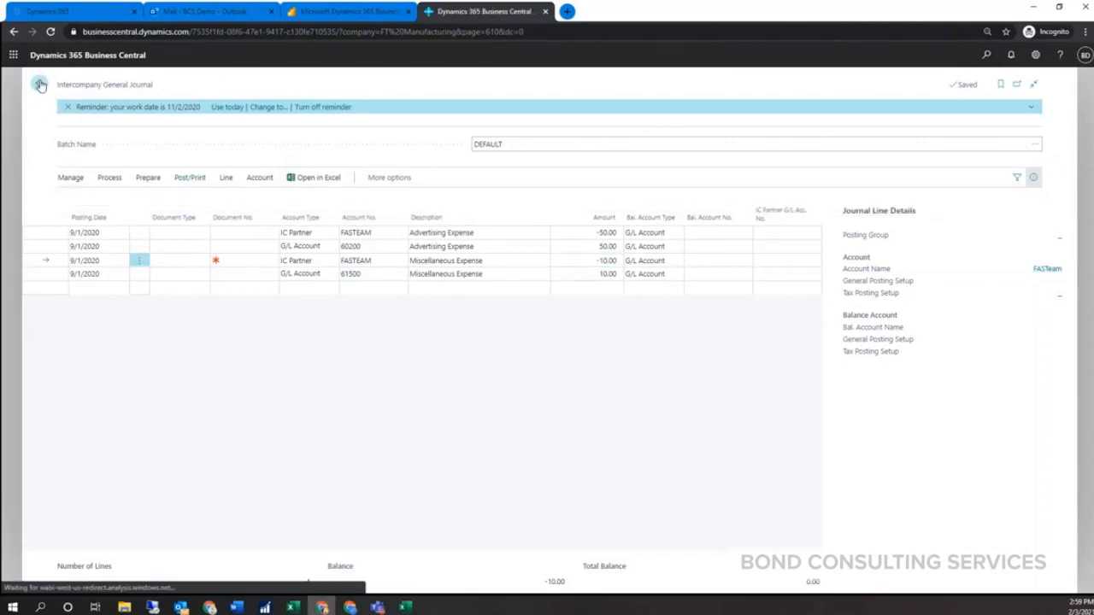
Step: Open the FASTeam purchase invoice from the purchase invoices list and examine its general details and lines
left_click(419, 83)
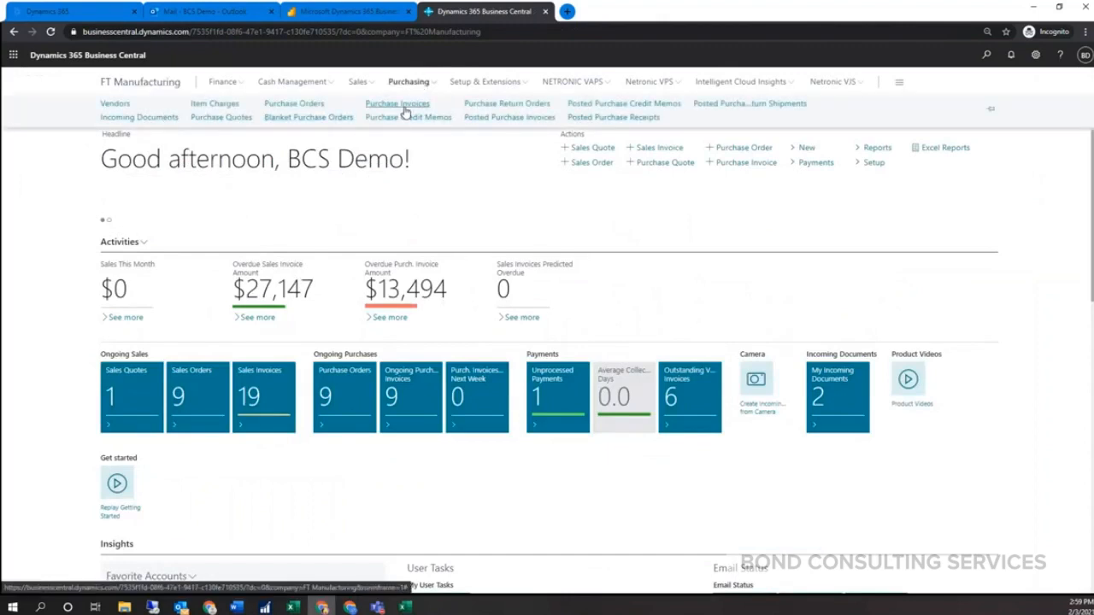
left_click(405, 114)
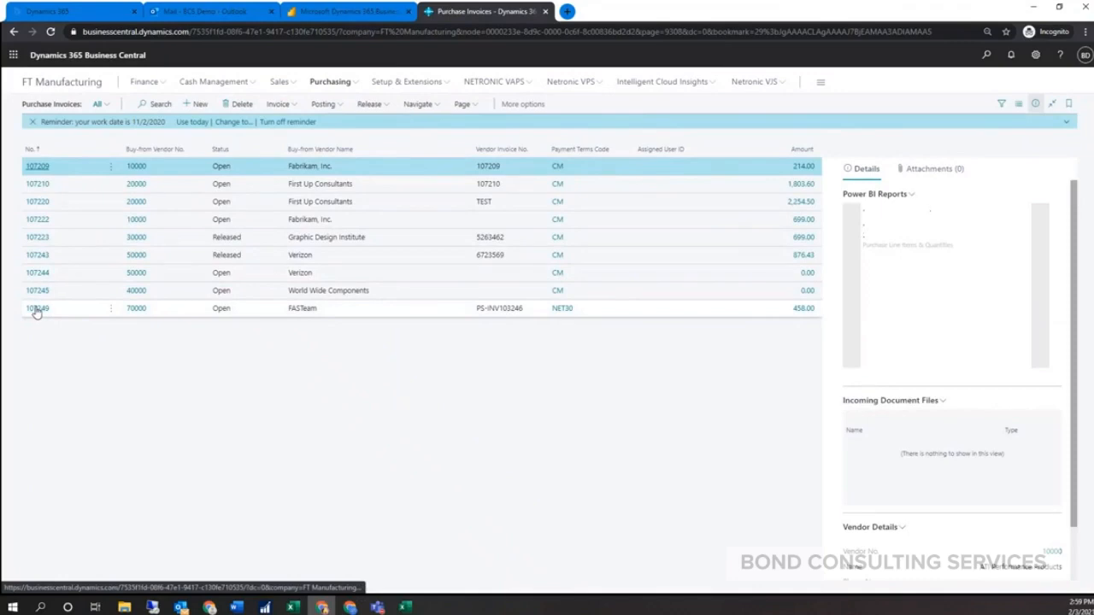
left_click(36, 309)
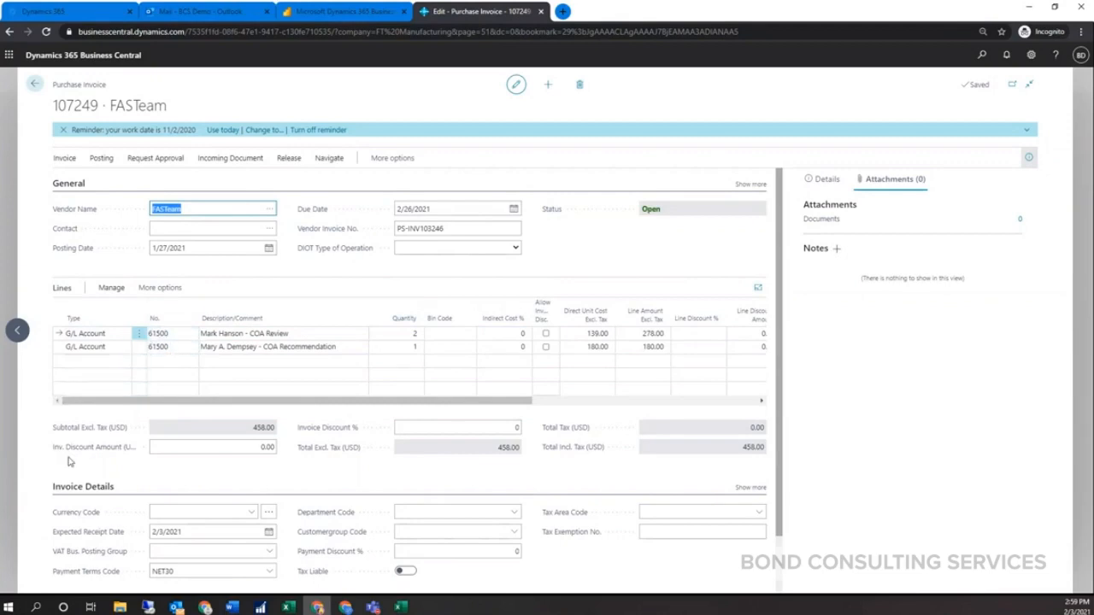
left_click(432, 229)
left_click(658, 247)
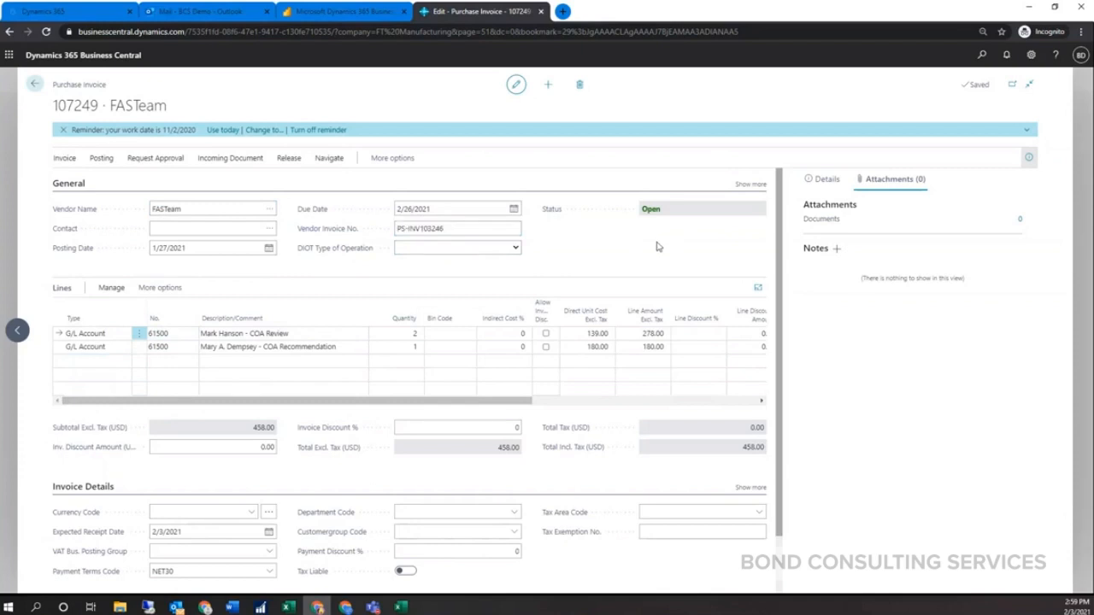
Step: Try to post the FASTeam purchase invoice and dismiss the message
left_click(101, 158)
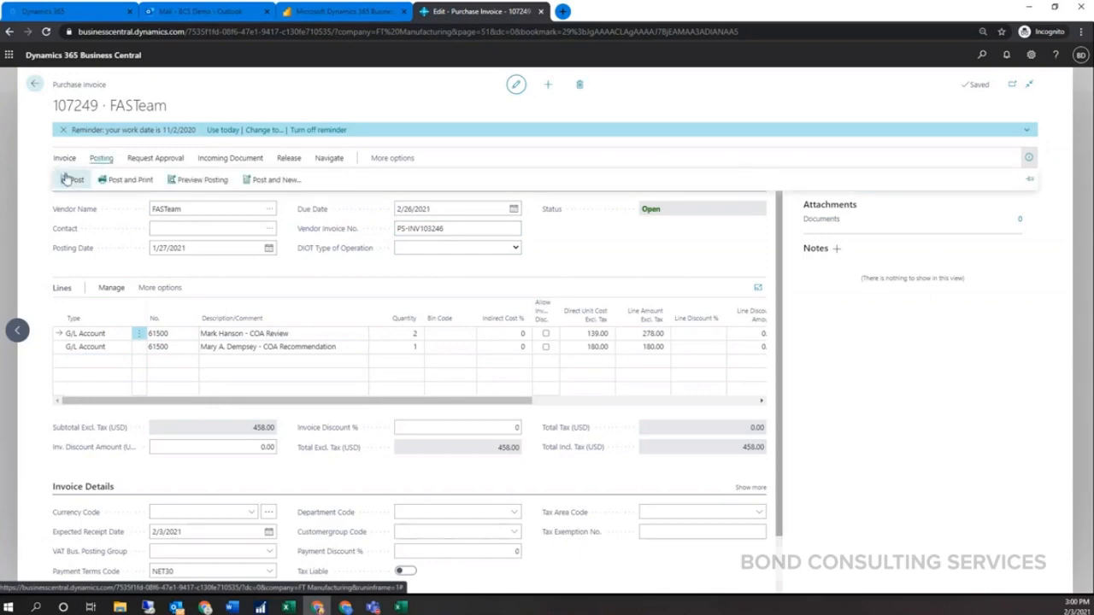
left_click(72, 180)
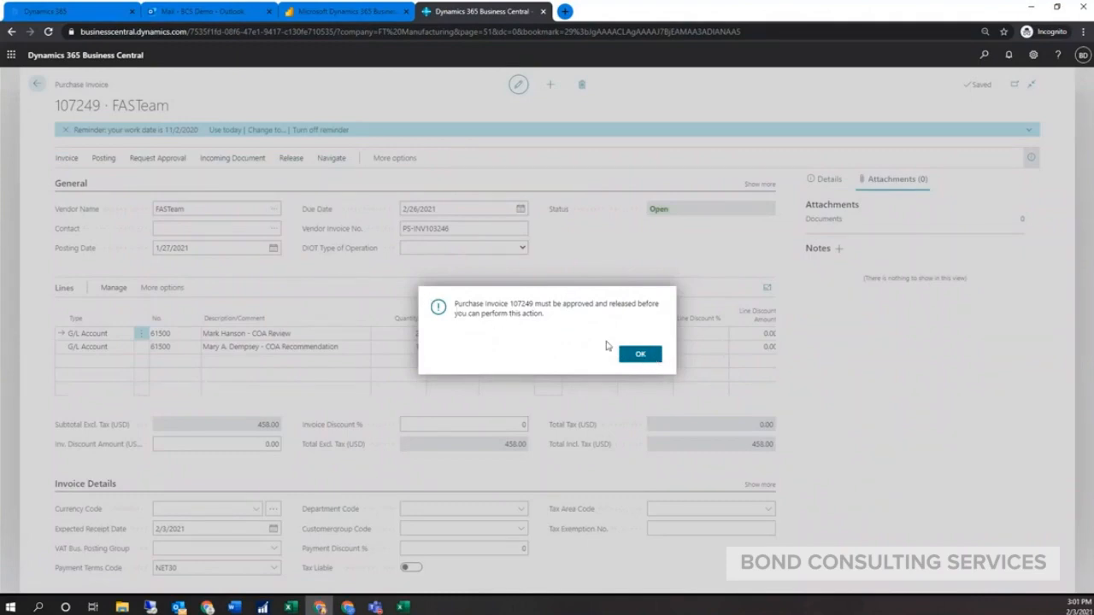
left_click(640, 354)
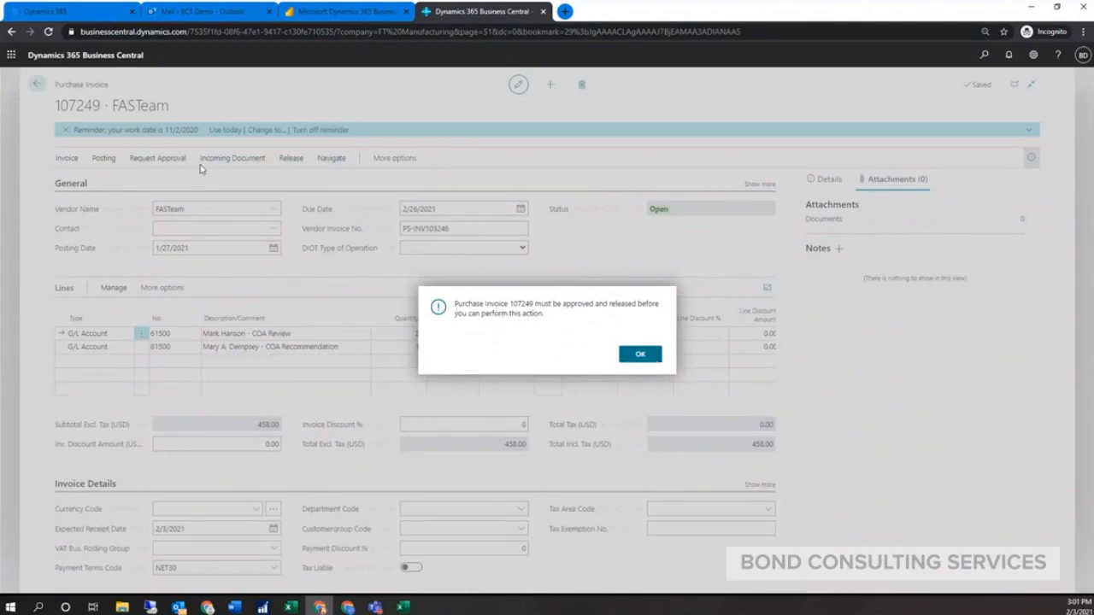